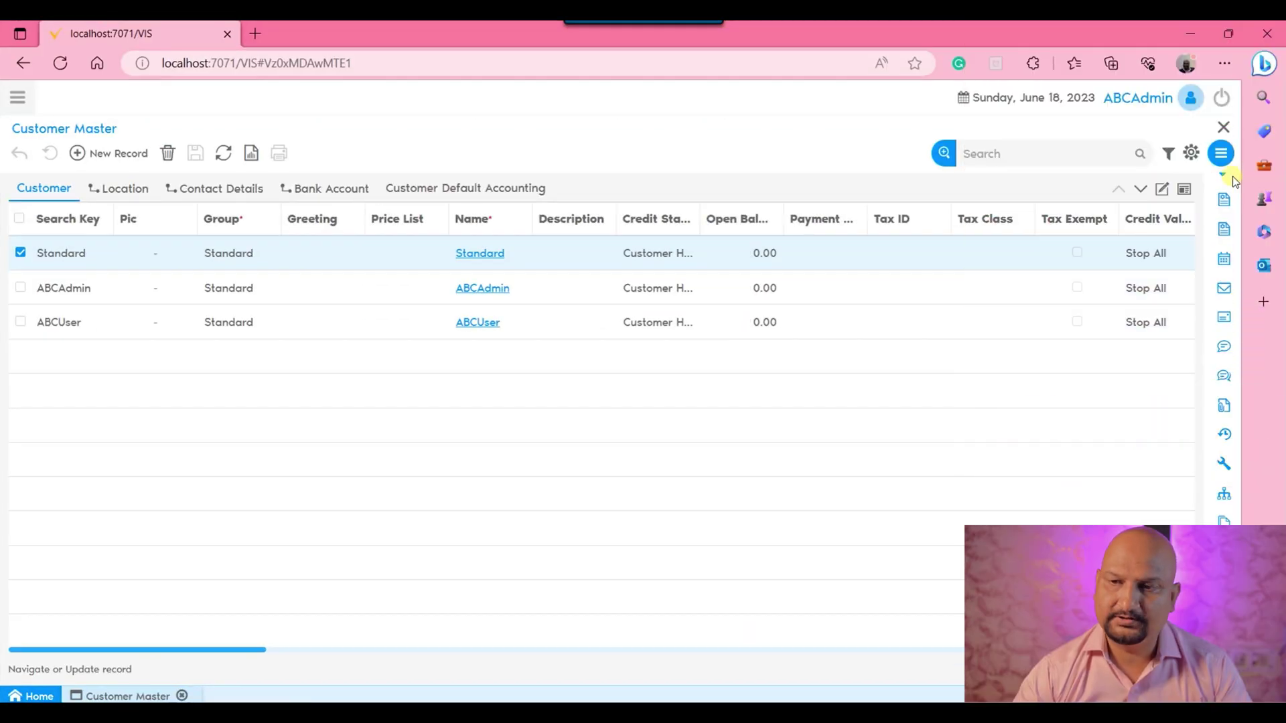
# Step: Close Customer Master, reopen it from the main menu, and show the Standard customer as a form
pyautogui.click(1223, 126)
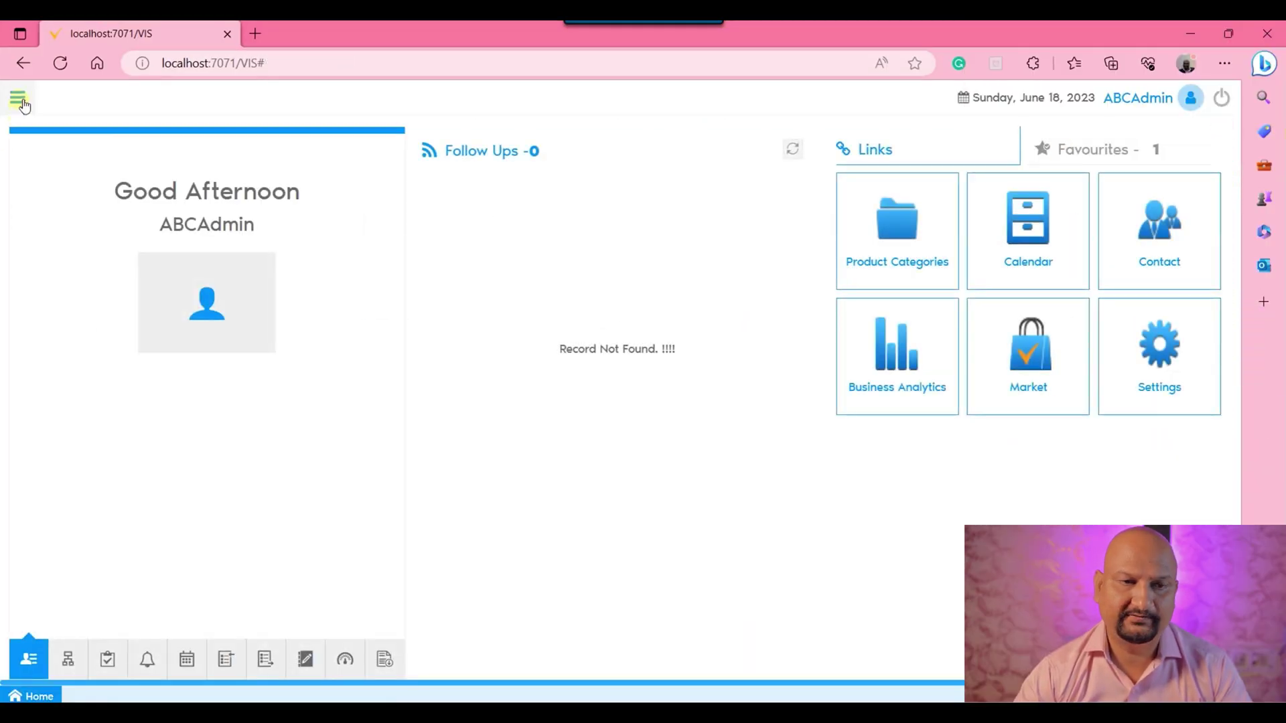
pyautogui.click(17, 98)
pyautogui.click(306, 207)
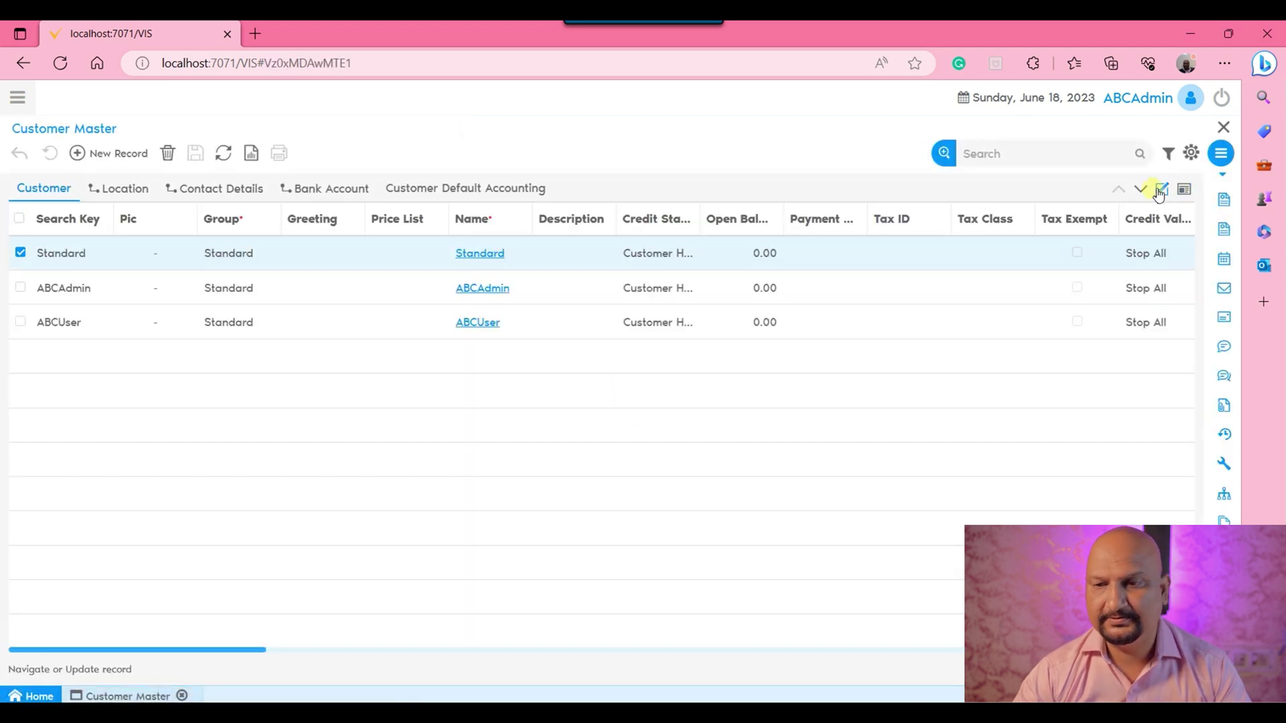
pyautogui.click(1162, 189)
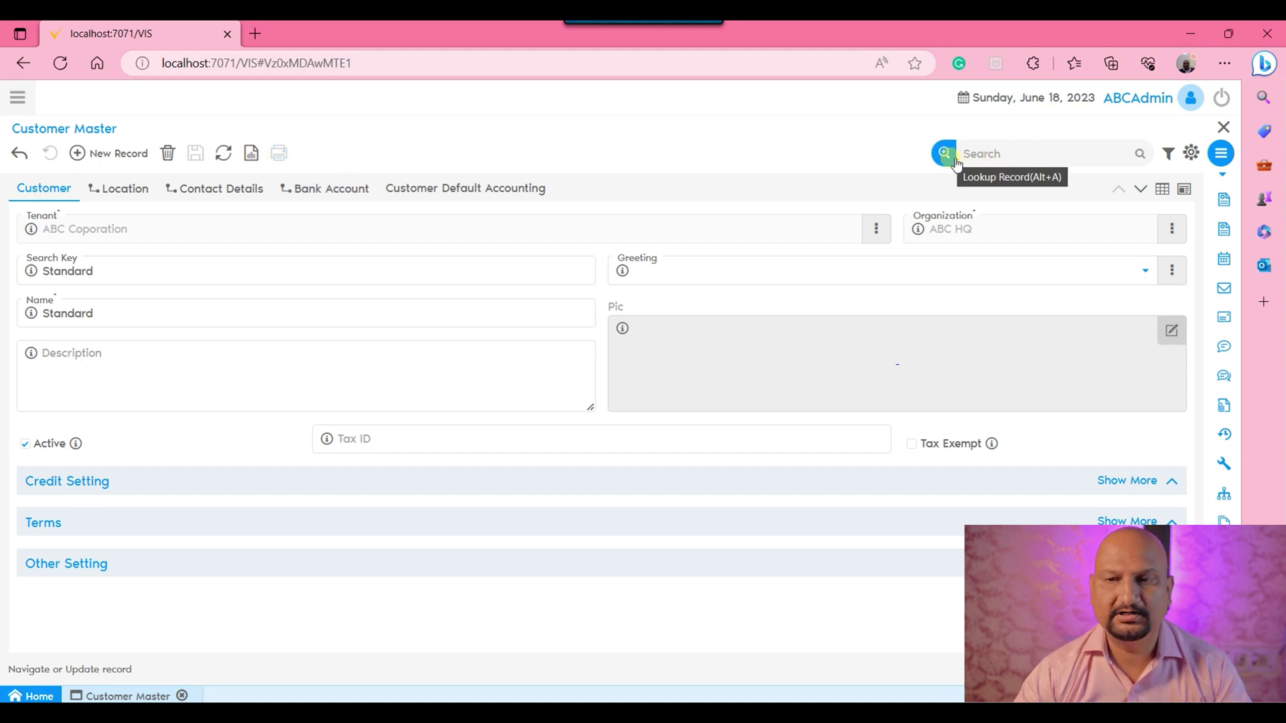
pyautogui.click(1170, 155)
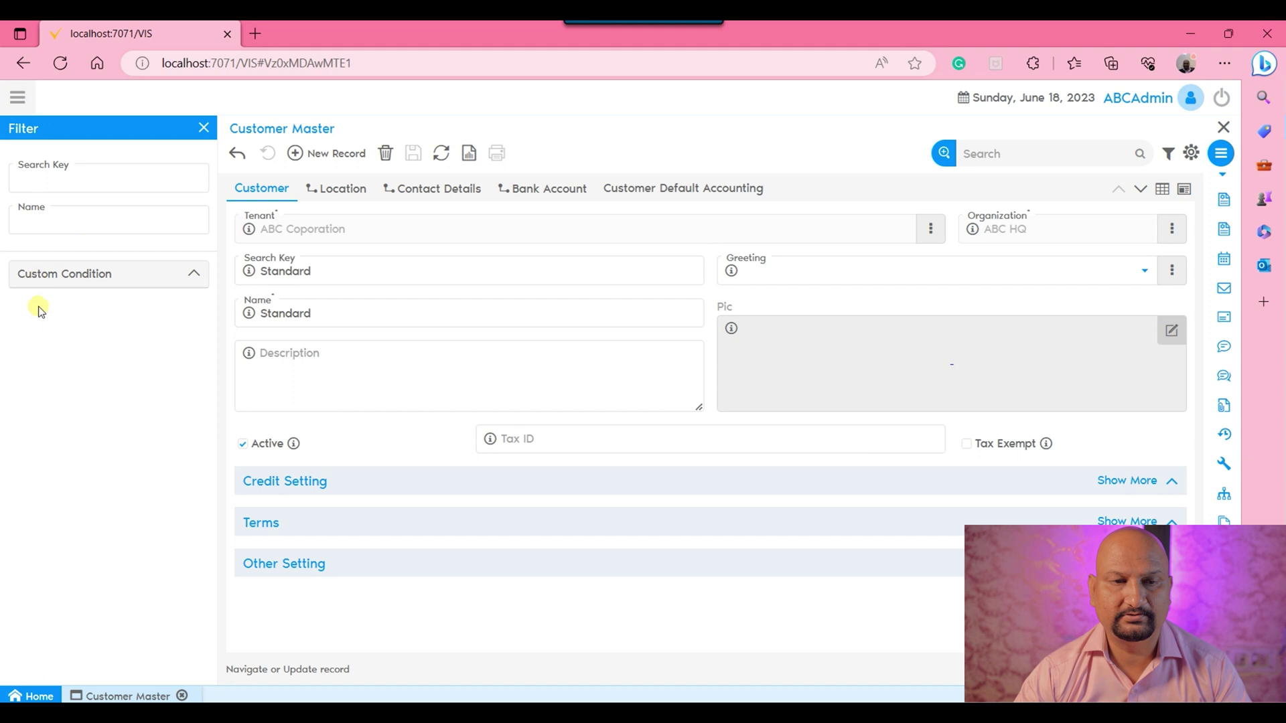
pyautogui.click(203, 128)
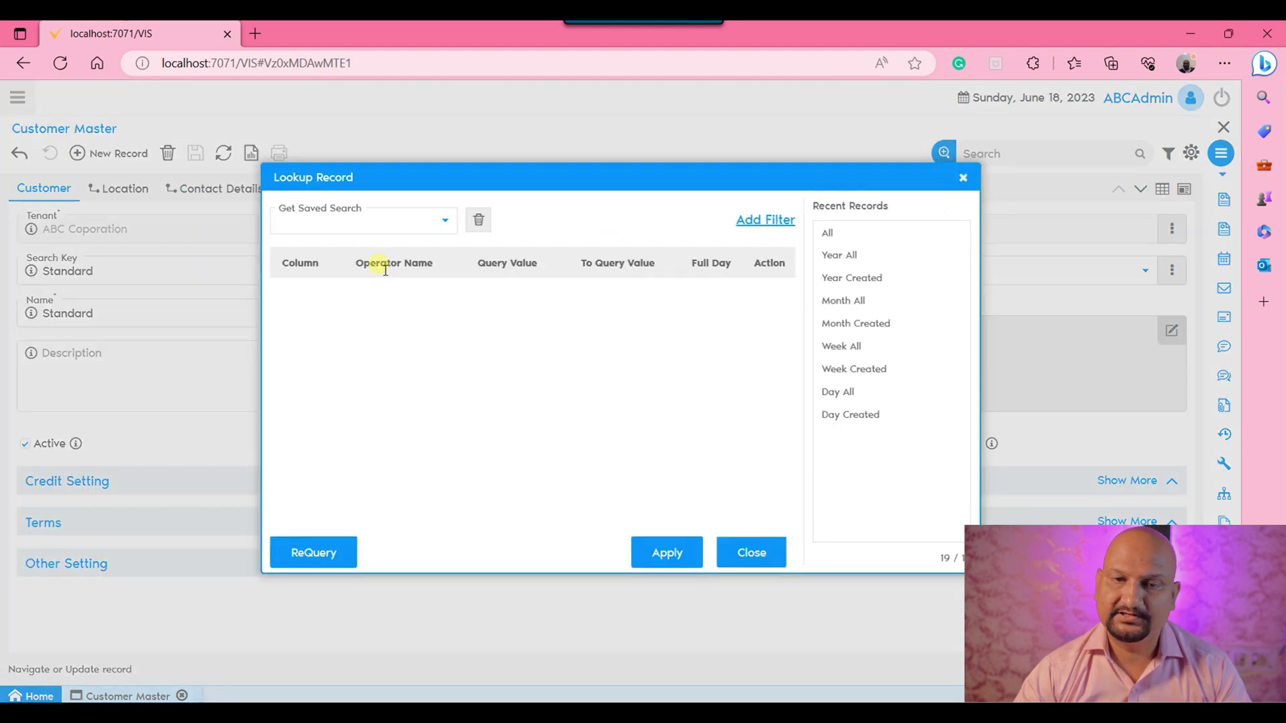
pyautogui.click(760, 221)
pyautogui.click(389, 268)
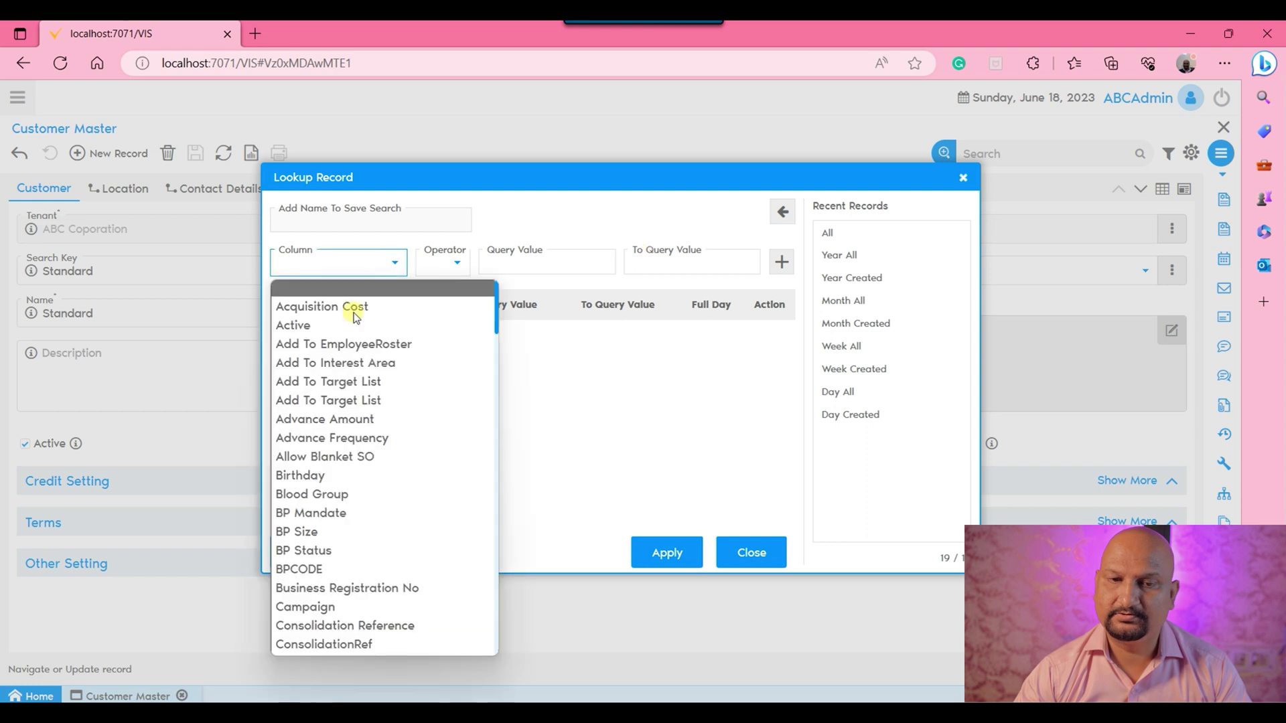
pyautogui.scroll(-10, 375, 375)
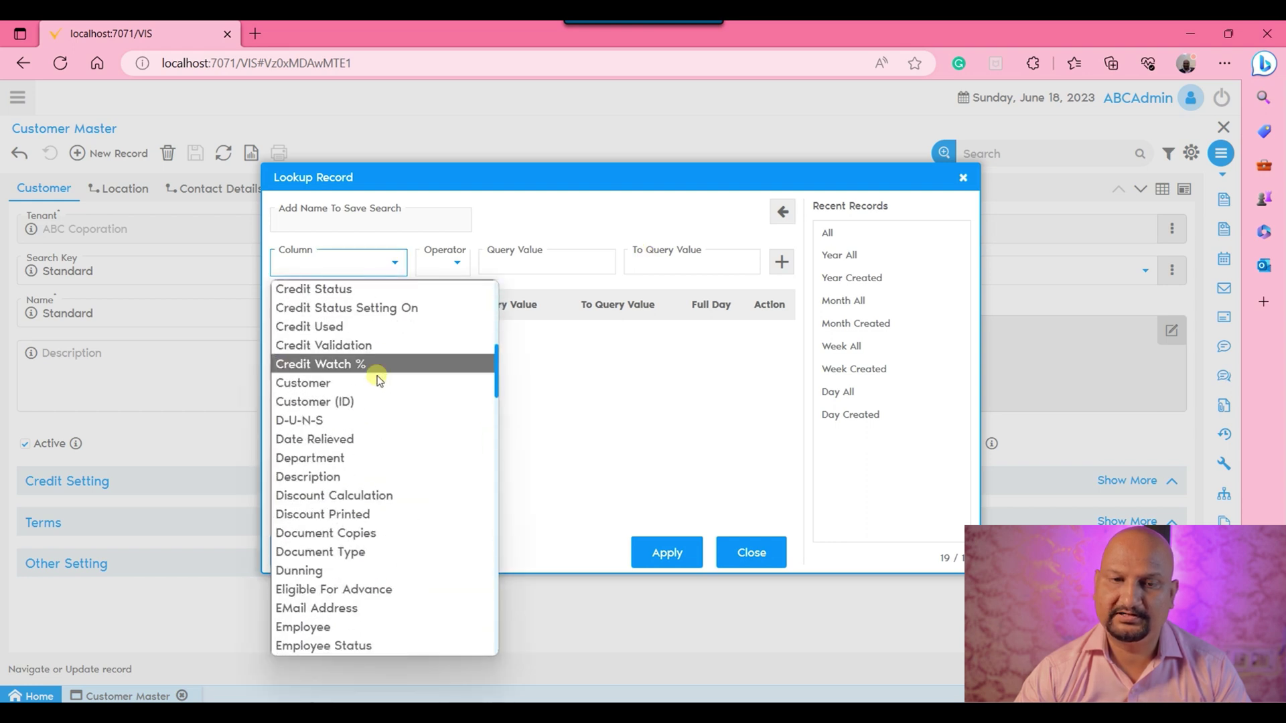
pyautogui.click(625, 376)
pyautogui.click(761, 548)
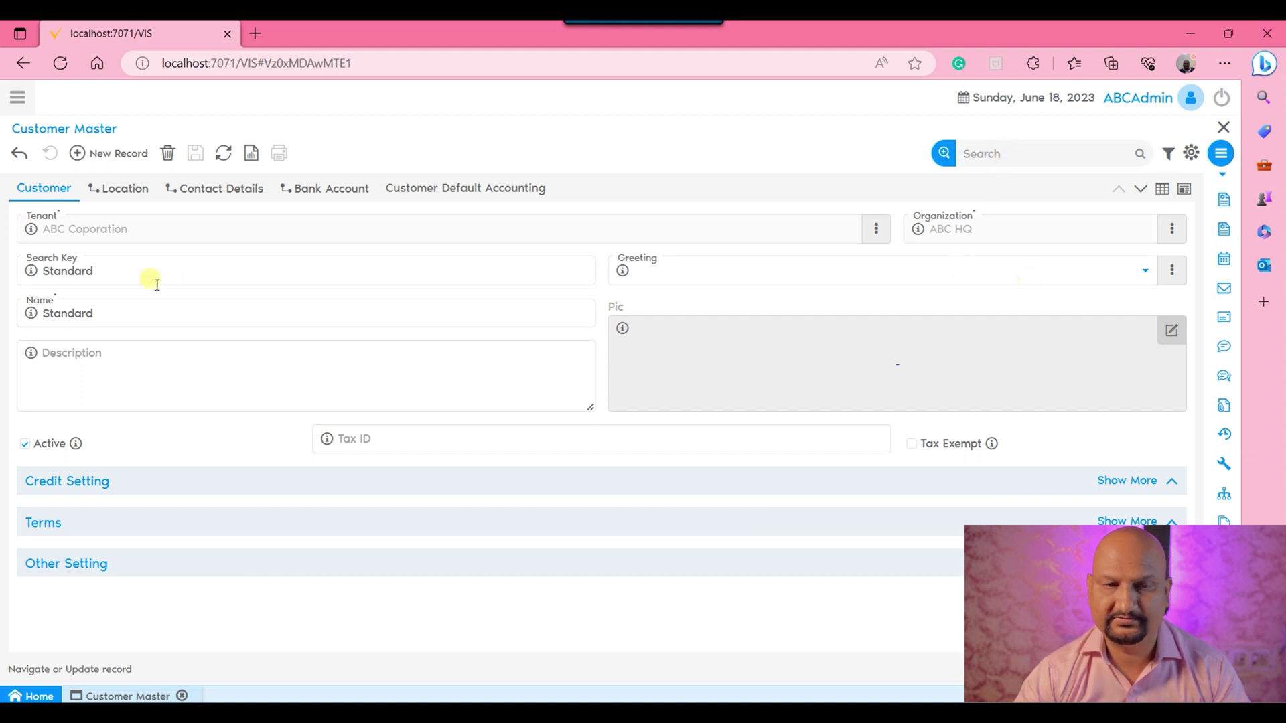
pyautogui.write('standard')
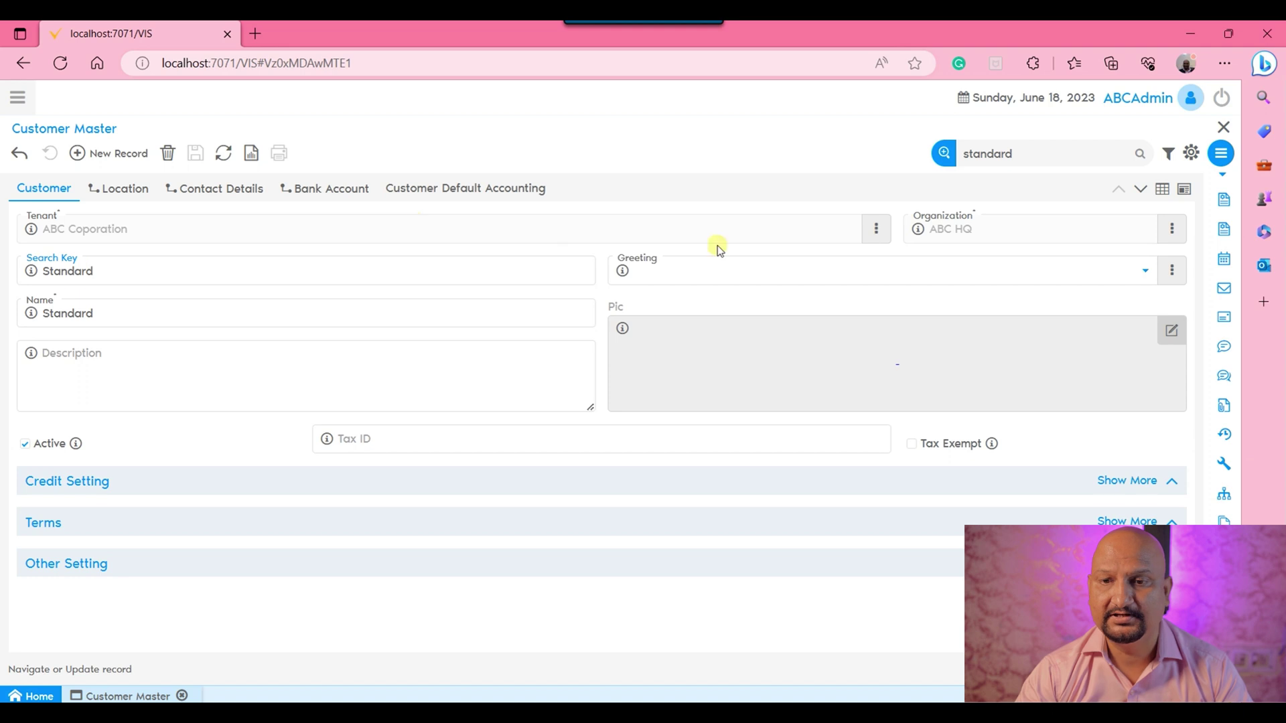
pyautogui.press('Return')
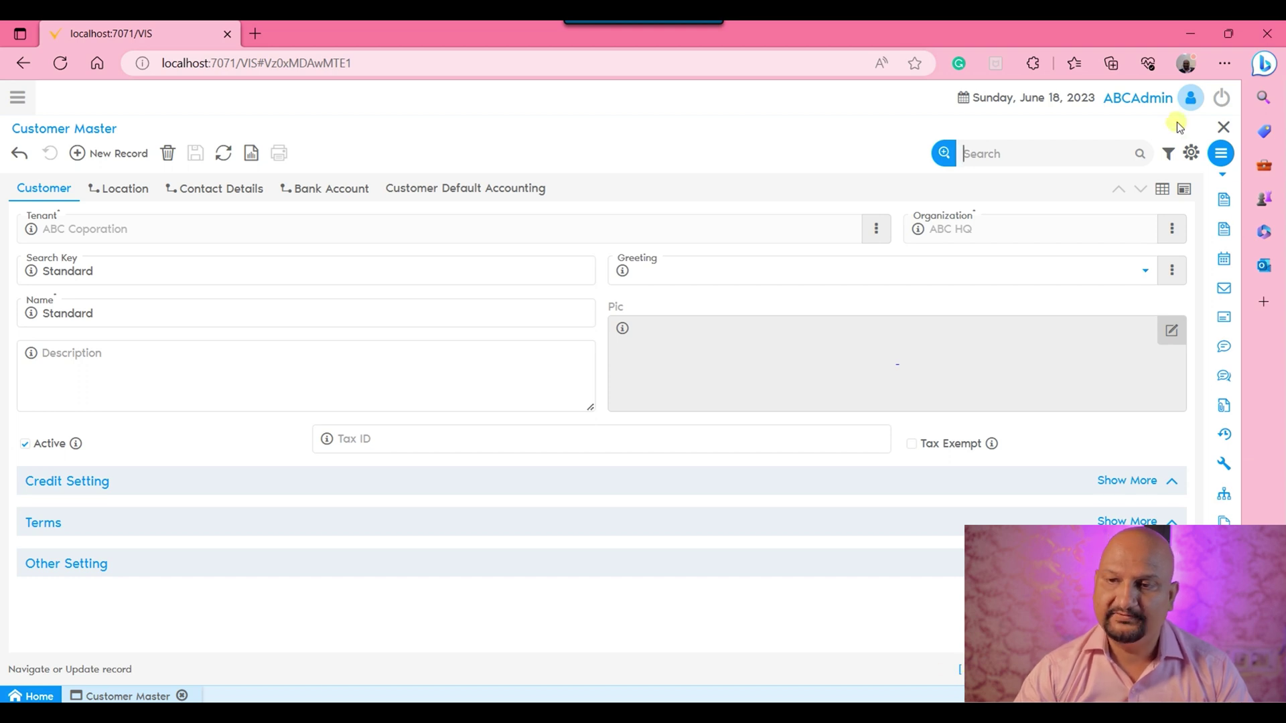
# Step: Open Customer Master's Help & Support page from the gear menu, then switch back to the localhost:7071/VIS tab
pyautogui.click(1192, 156)
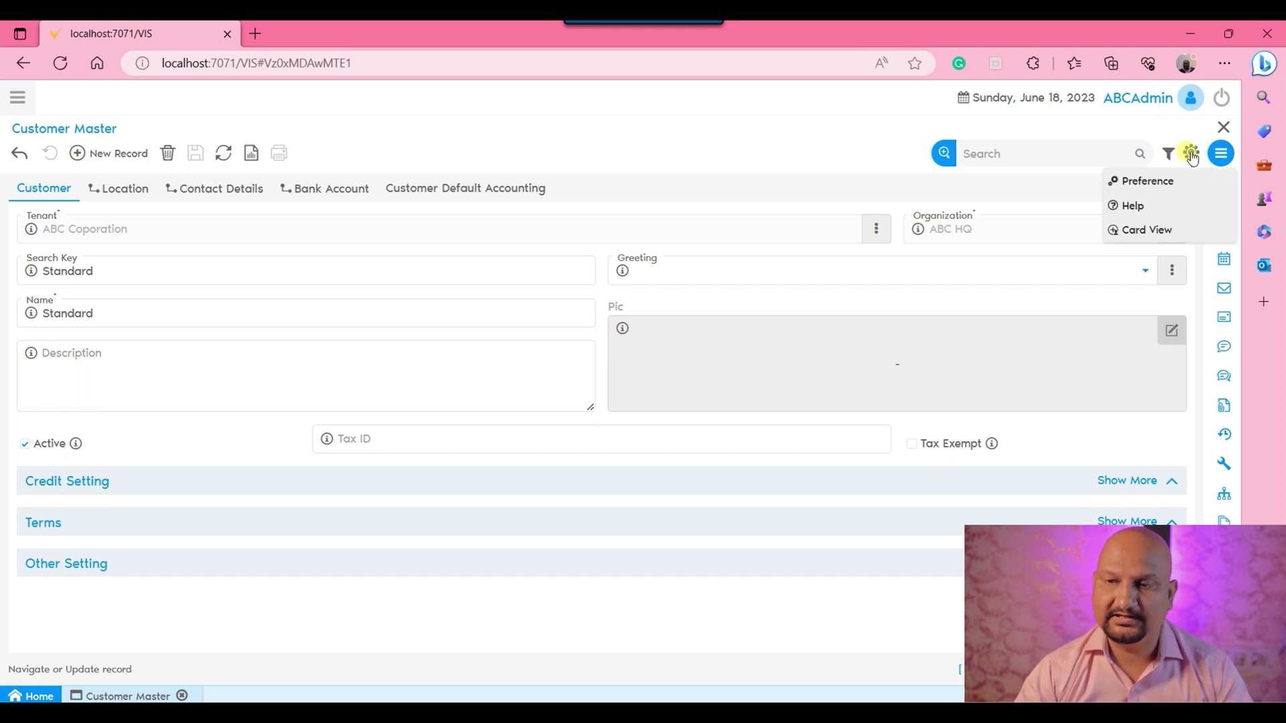
pyautogui.click(1141, 235)
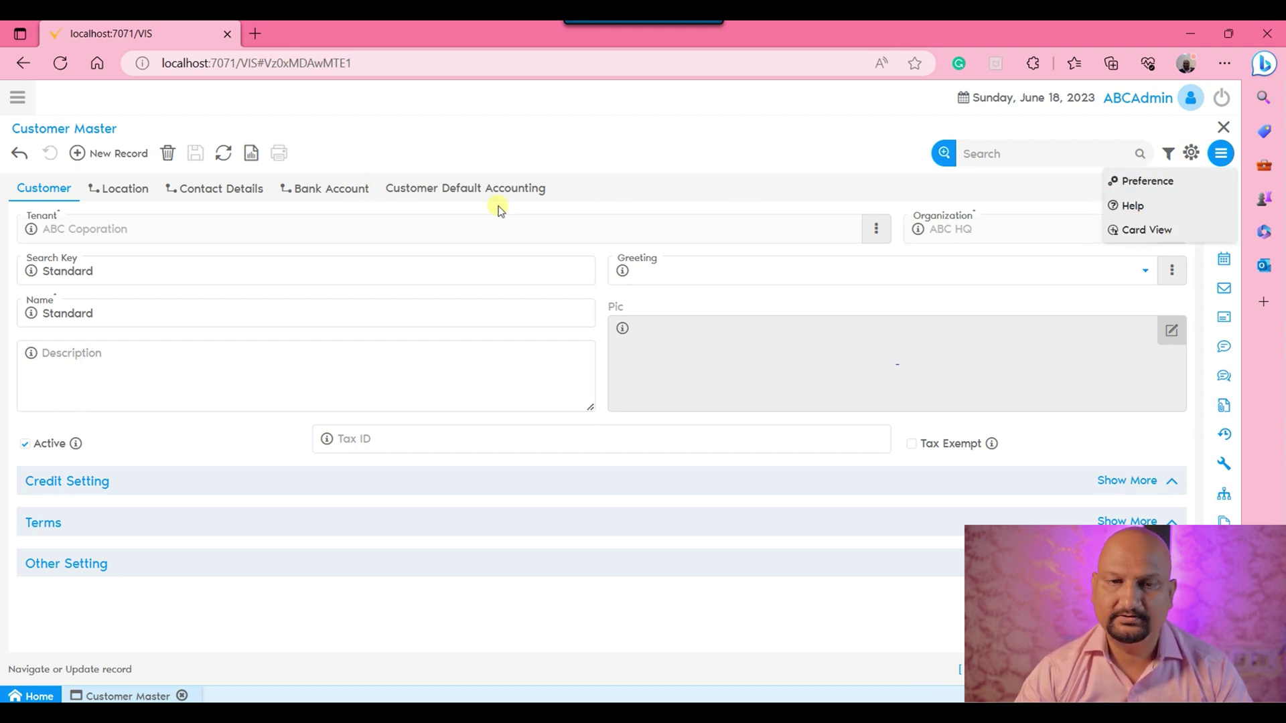
pyautogui.click(1140, 213)
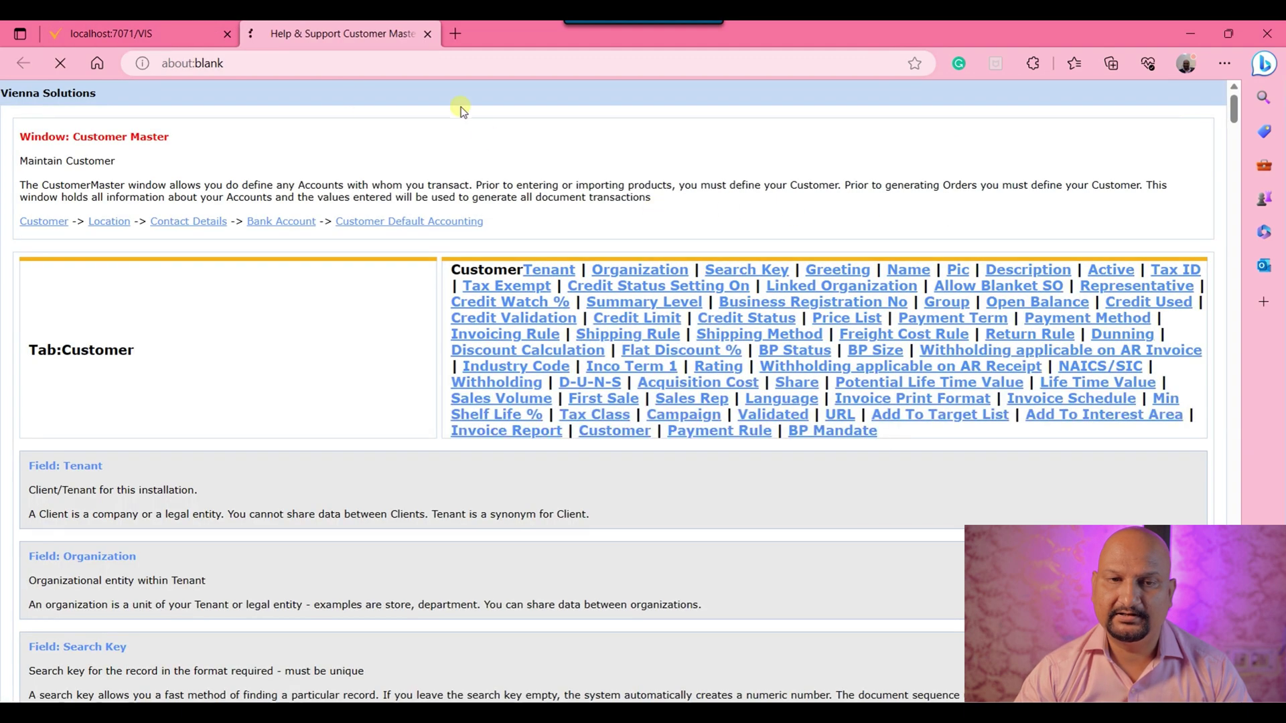
pyautogui.click(135, 31)
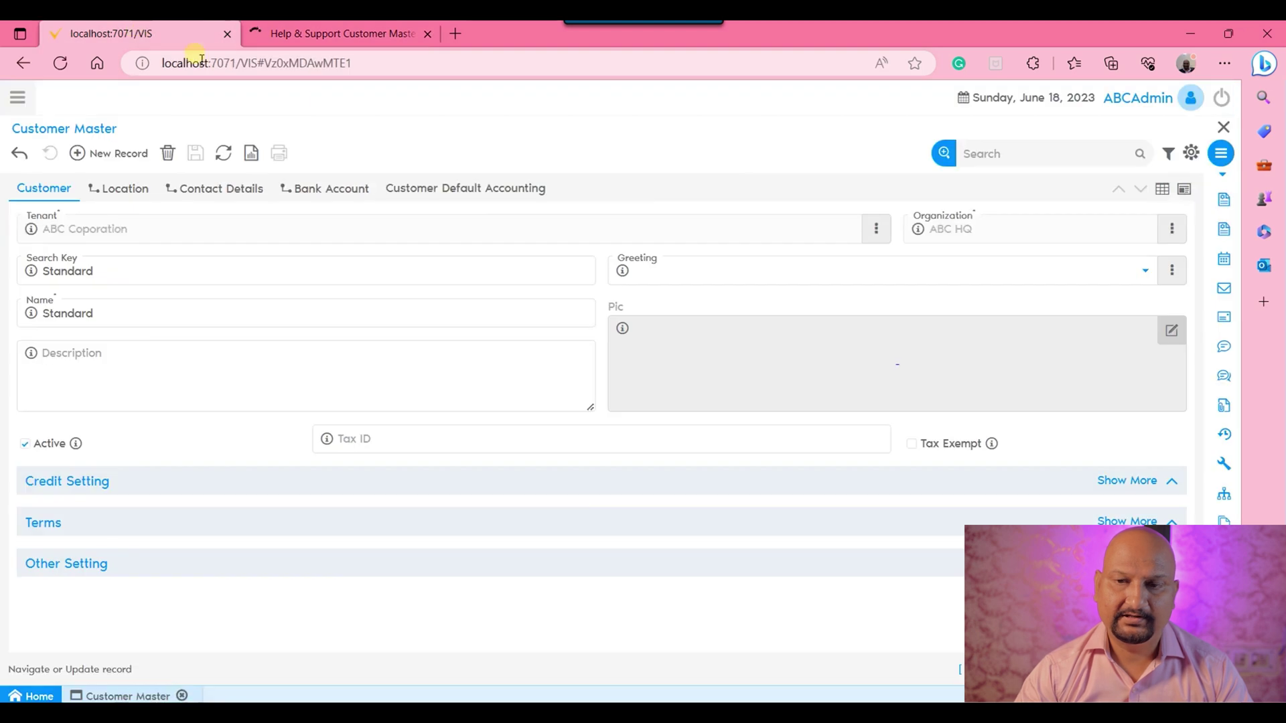
pyautogui.click(1192, 153)
pyautogui.click(1169, 181)
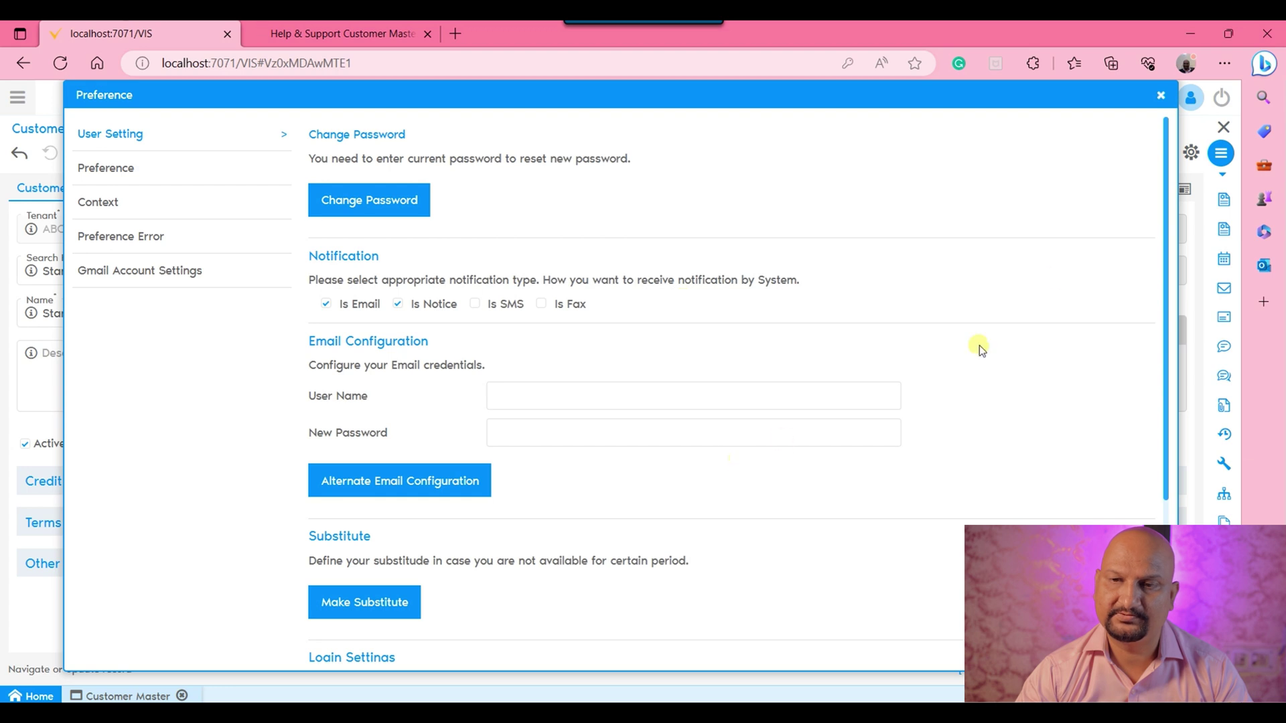
pyautogui.click(1163, 98)
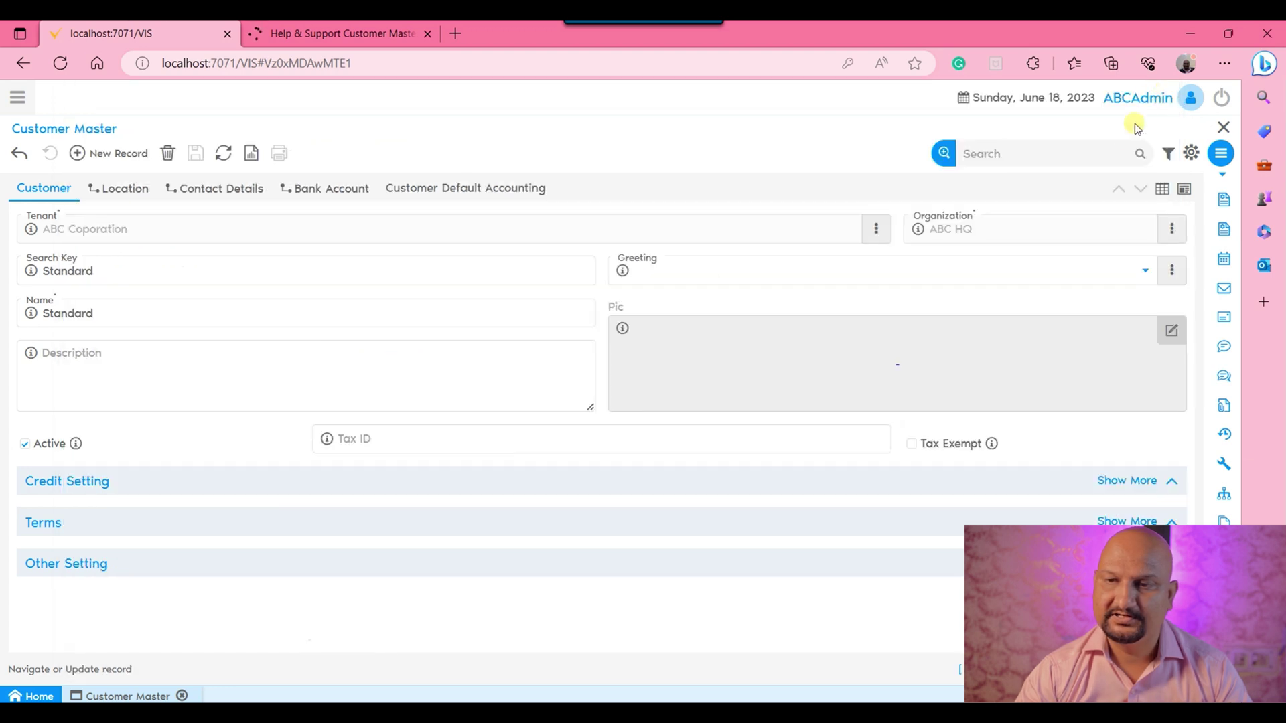
pyautogui.click(1186, 152)
pyautogui.click(1183, 236)
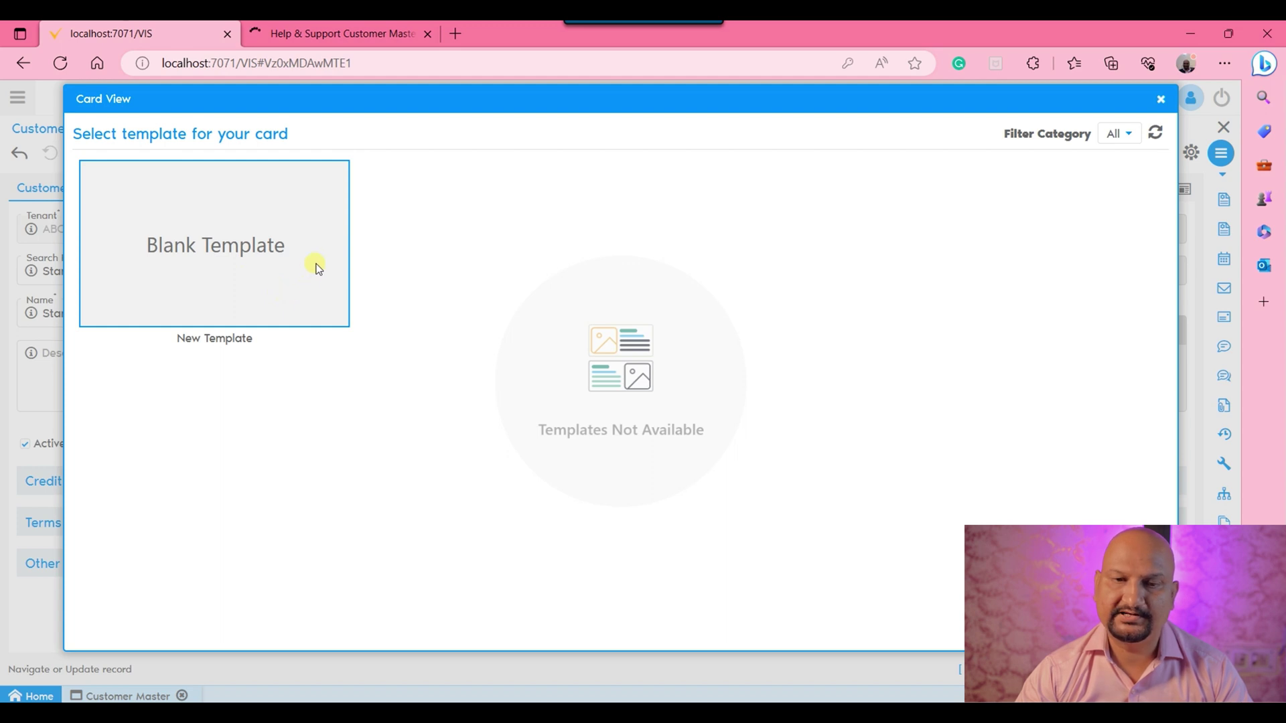
pyautogui.click(1161, 99)
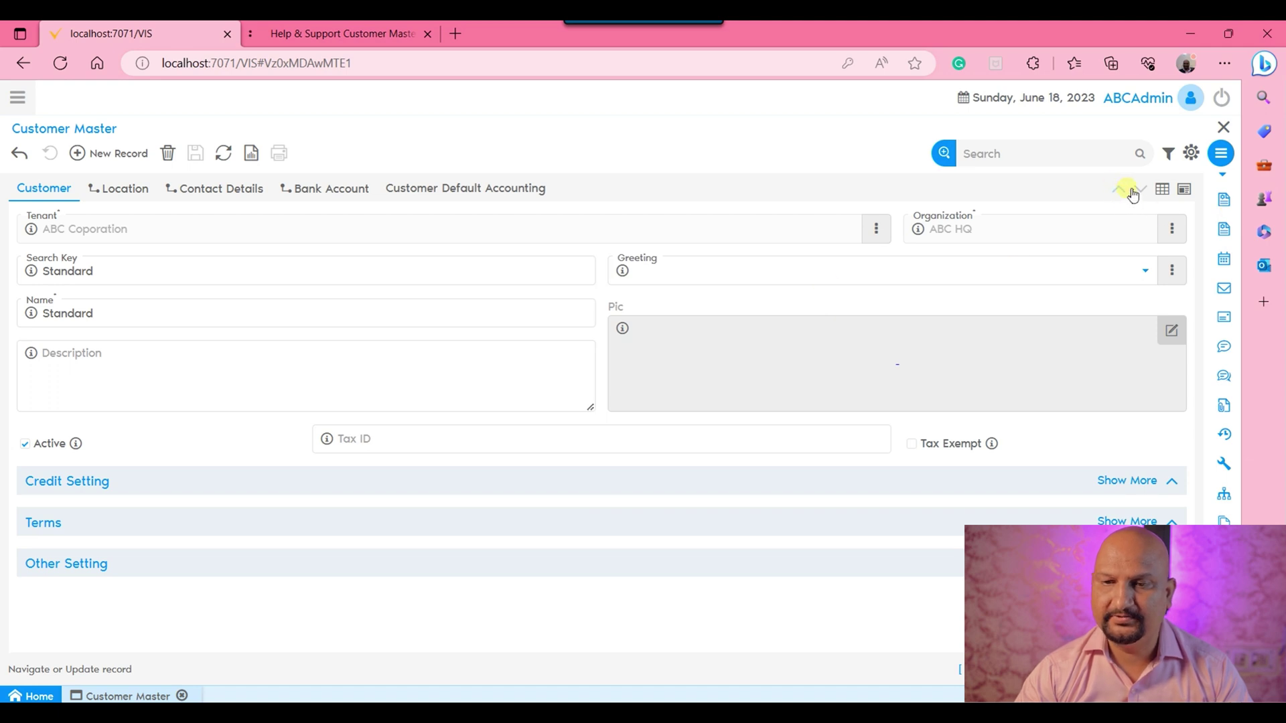
pyautogui.click(1141, 155)
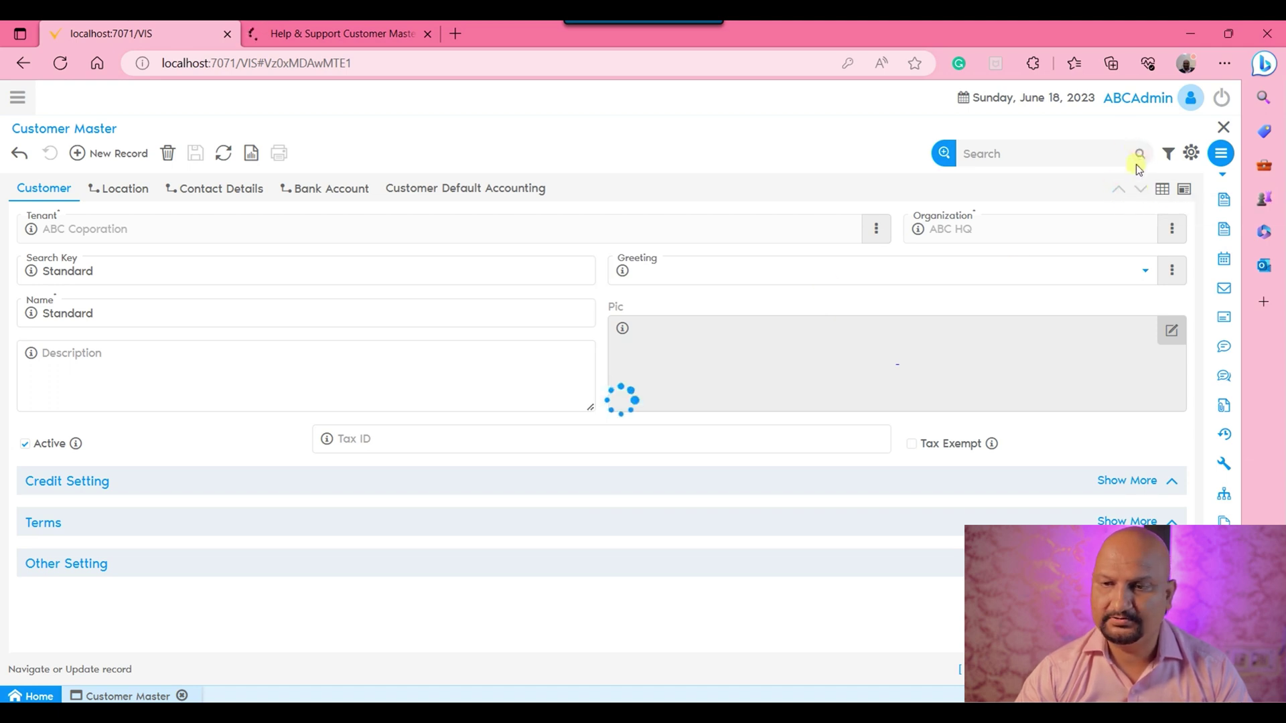
pyautogui.click(1142, 190)
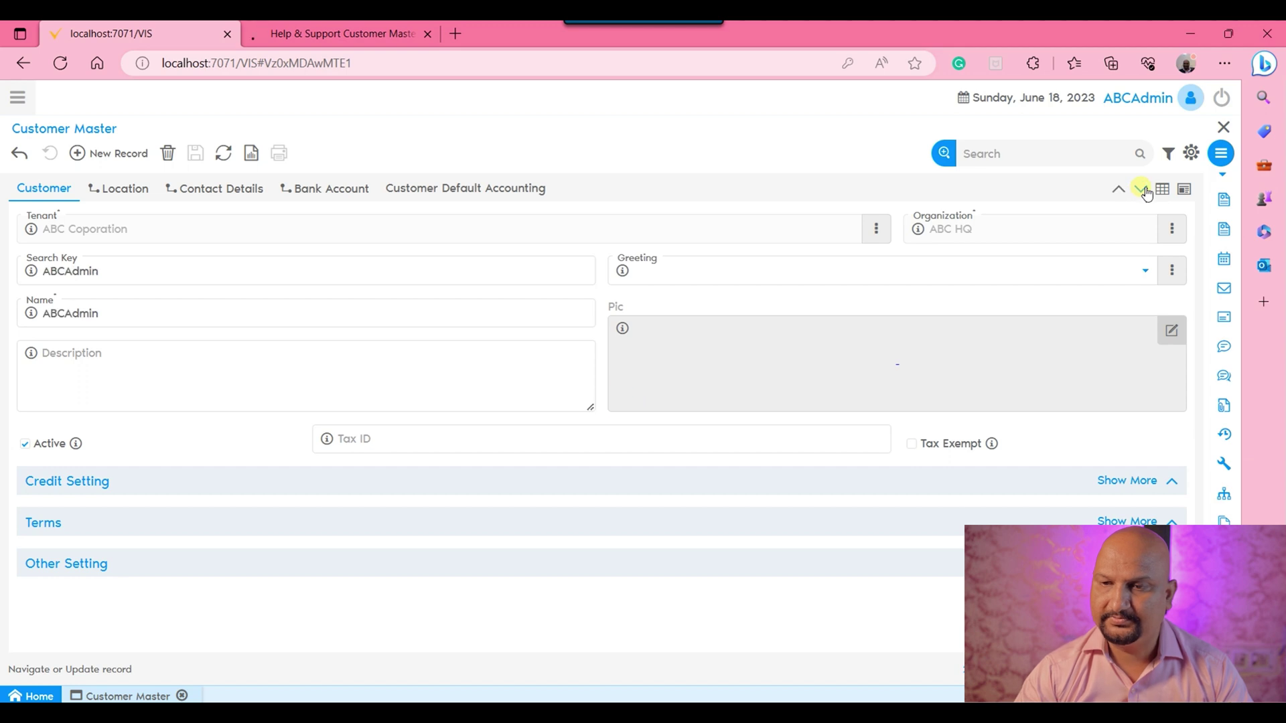
pyautogui.click(1129, 193)
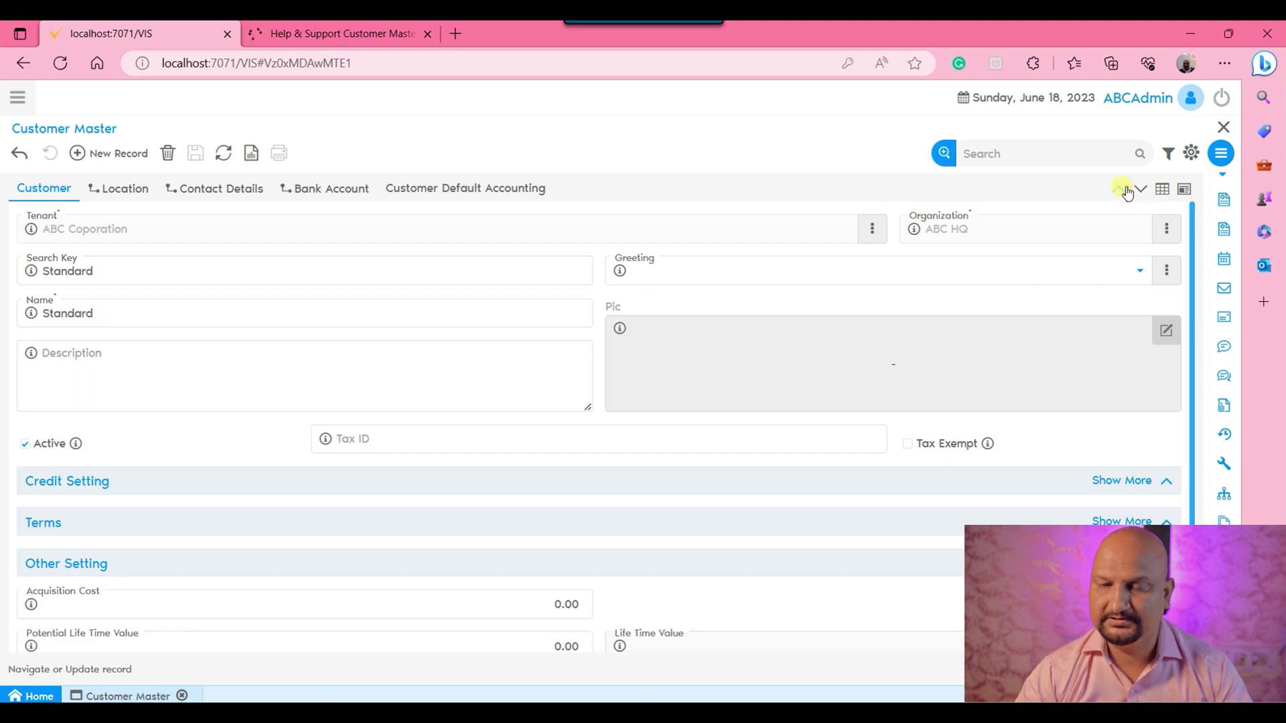
pyautogui.click(1164, 191)
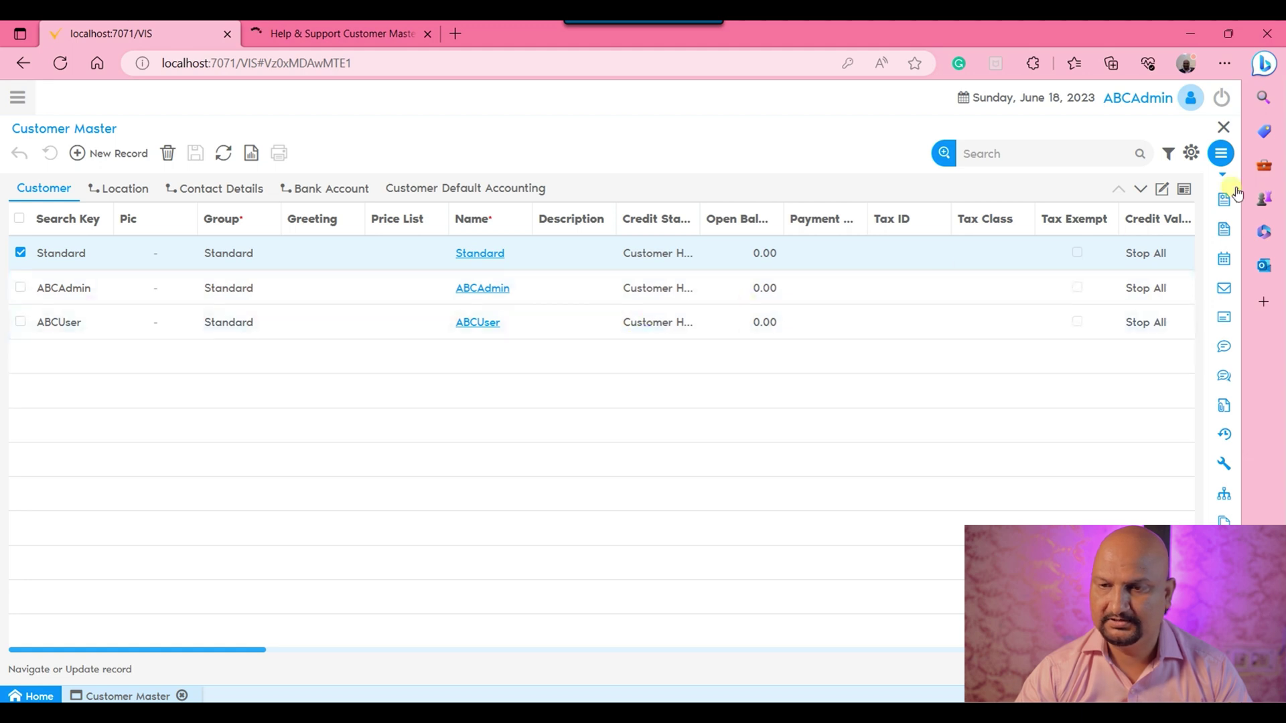
pyautogui.click(1163, 189)
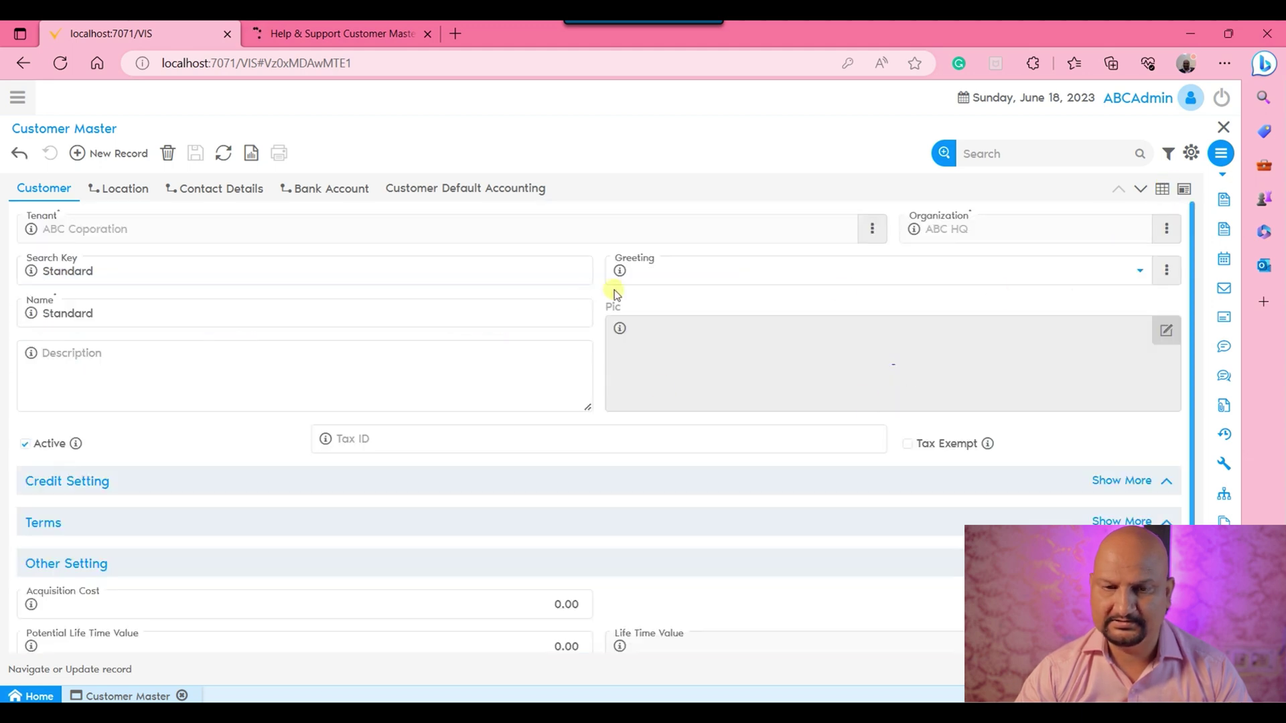
pyautogui.click(1163, 189)
pyautogui.click(1184, 191)
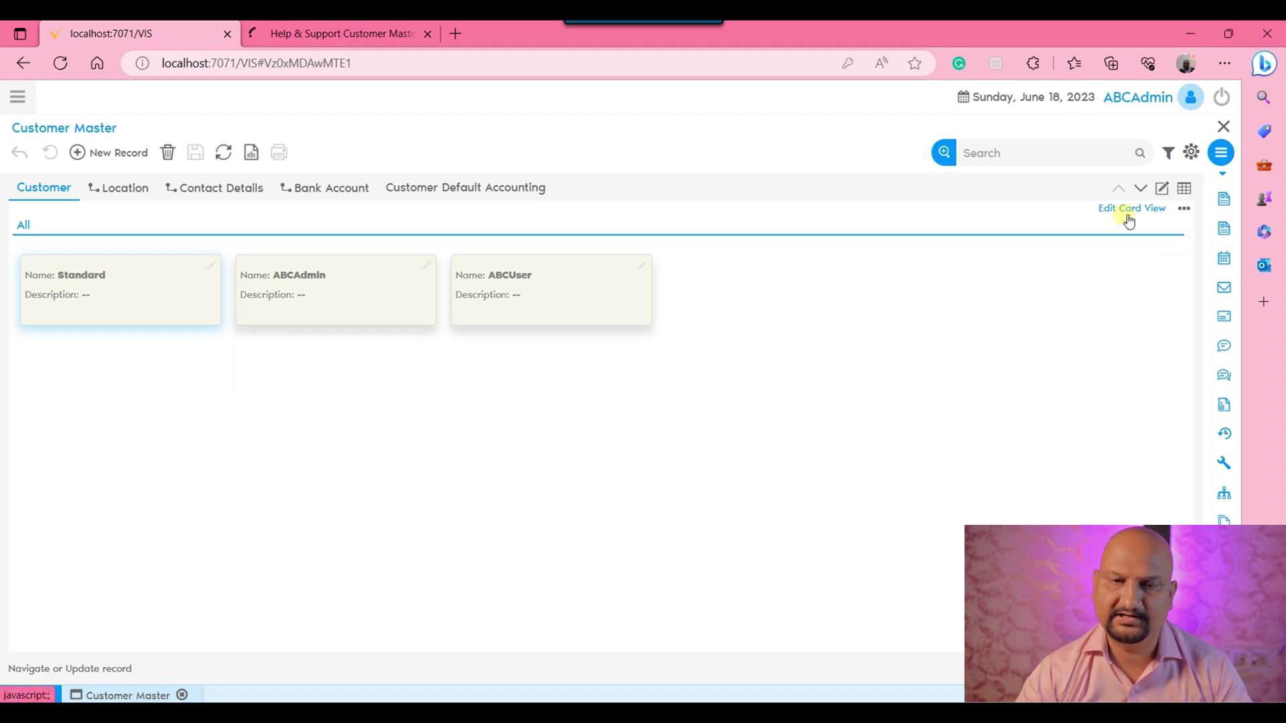
pyautogui.click(1162, 189)
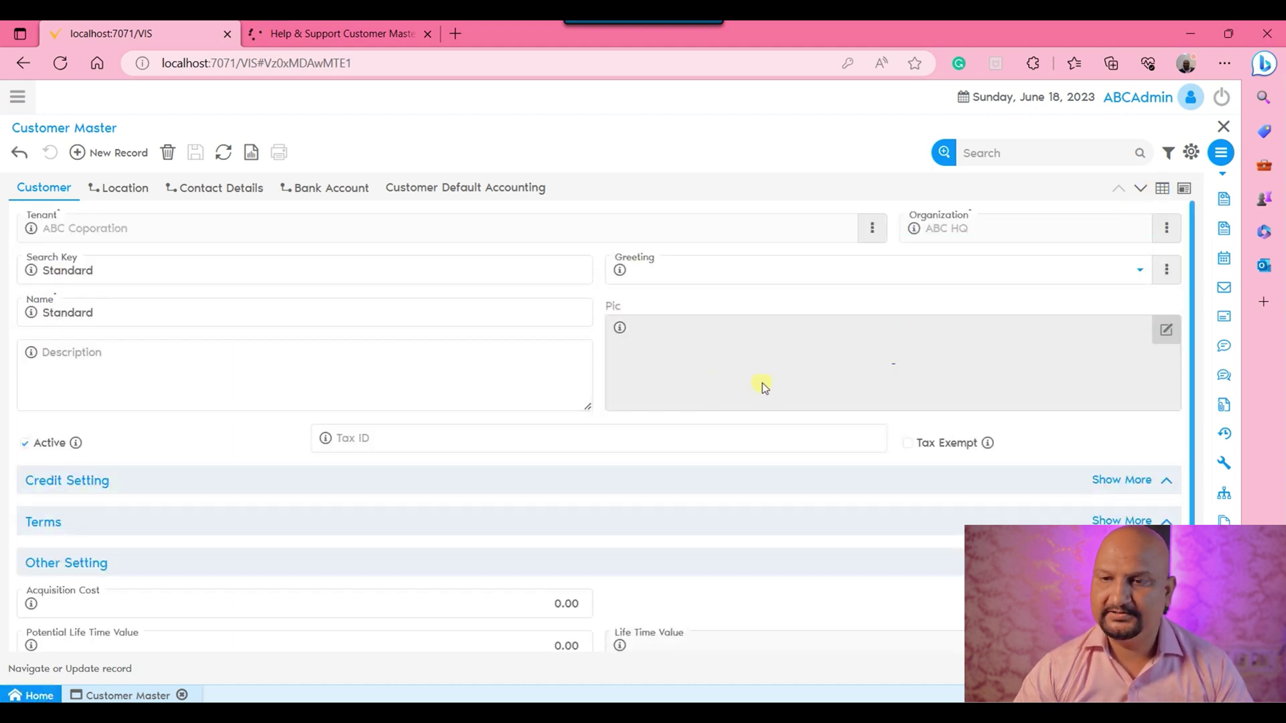
# Step: Start an Appointment from the record actions, close Customer Master, and log out to the login page
pyautogui.click(1231, 156)
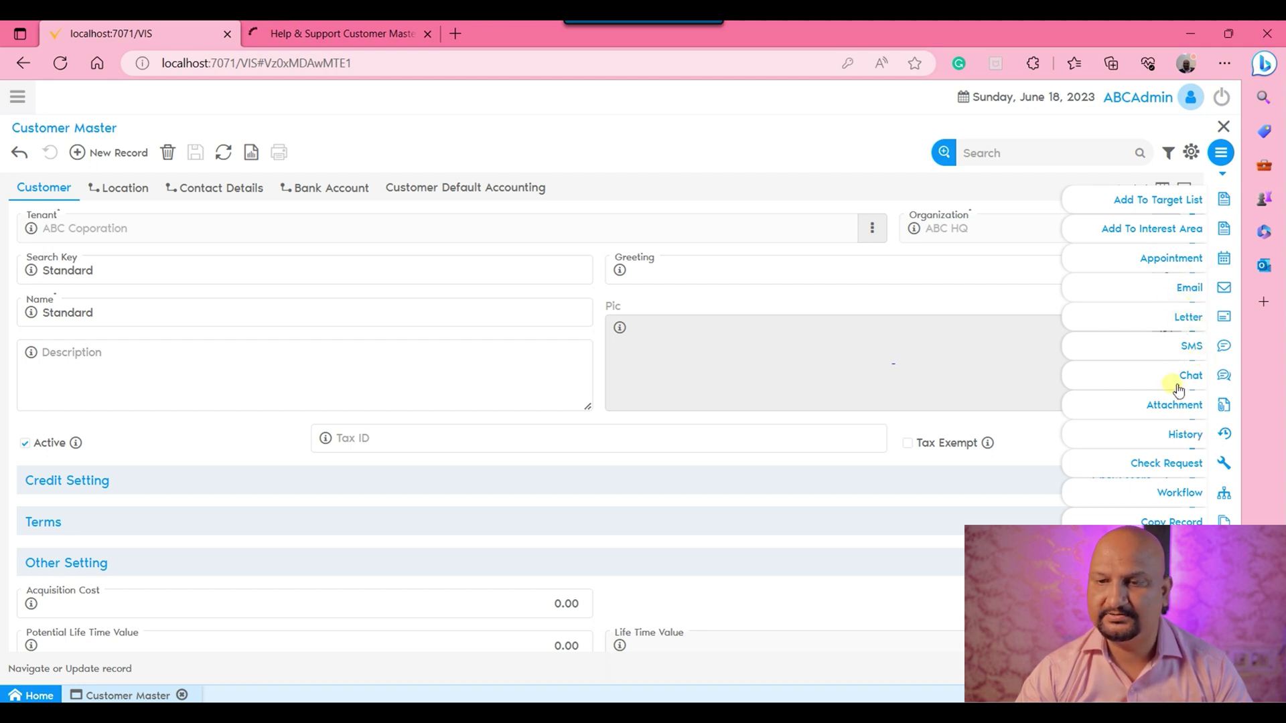
pyautogui.click(1214, 260)
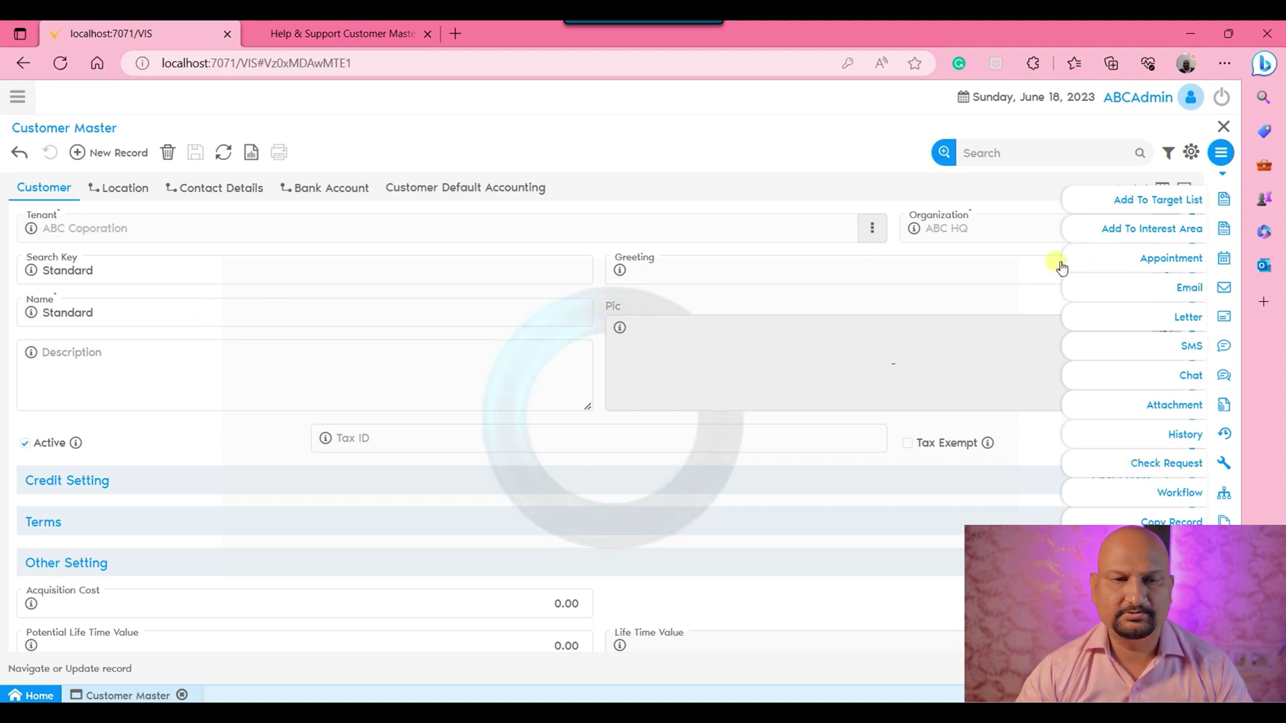
pyautogui.click(1223, 126)
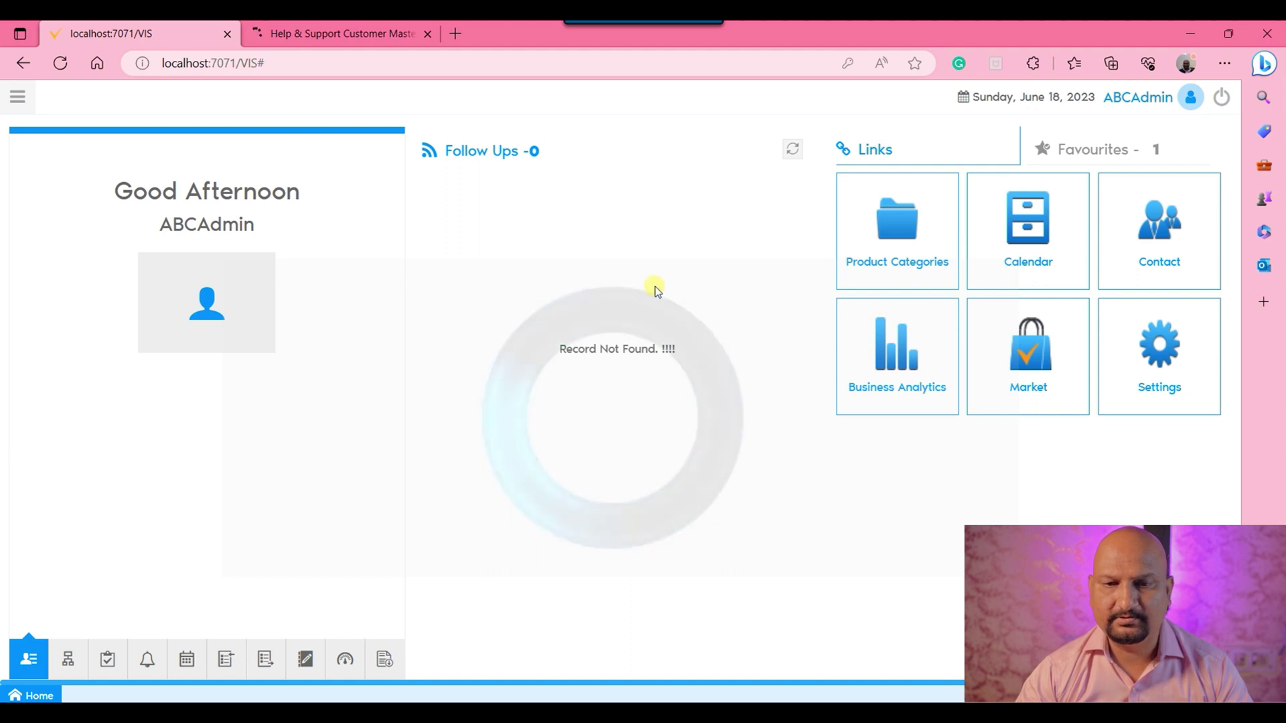
pyautogui.click(1222, 99)
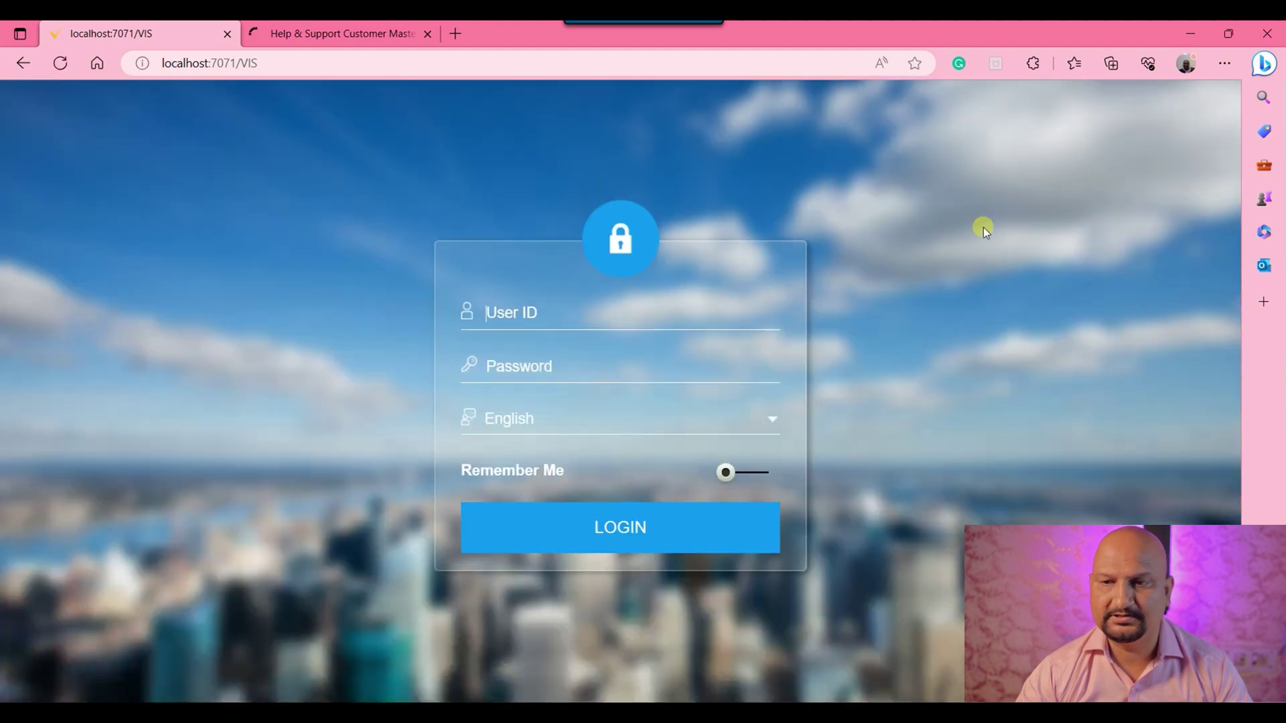